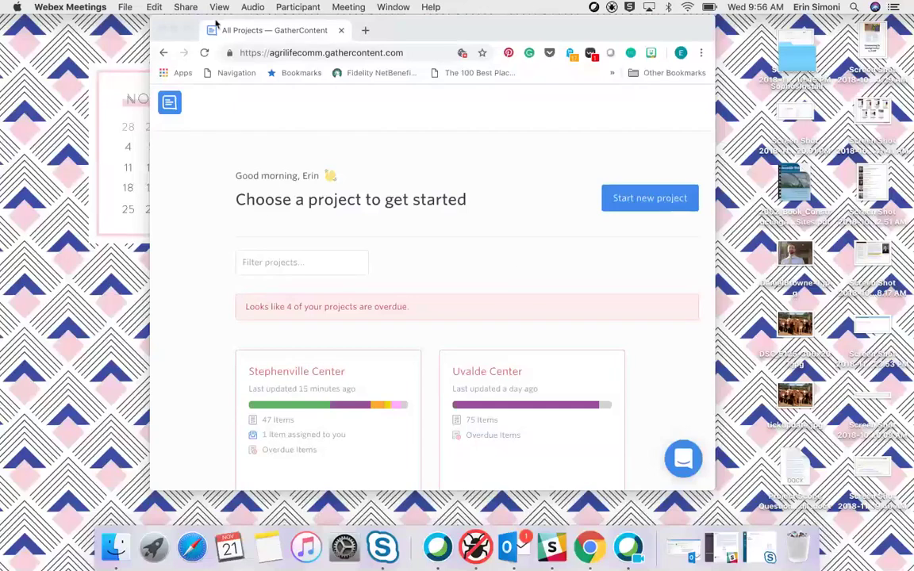
Bring the browser forward and maximize it to show GatherContent's All Projects dashboard.
drag(166, 42, 168, 75)
click(188, 65)
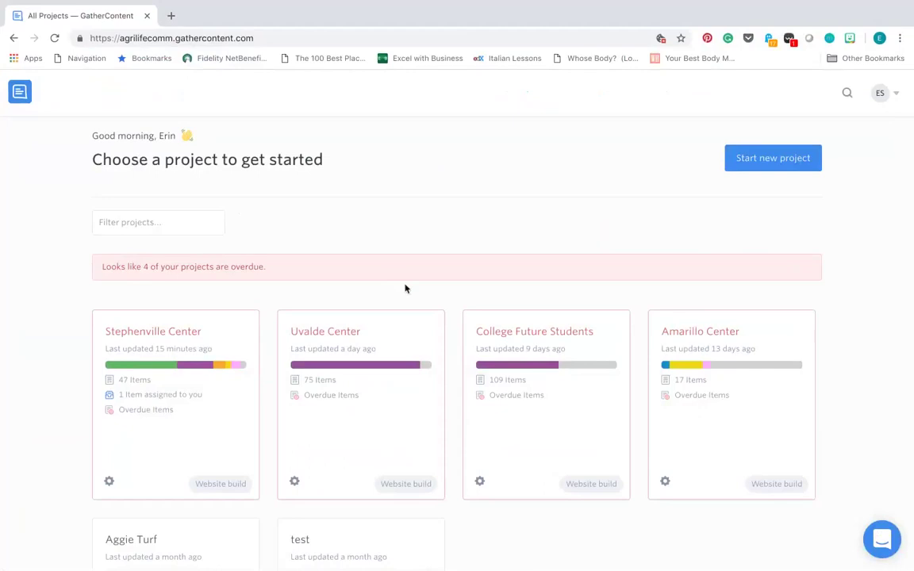
Open the Stephenville Center project and view its Content items list.
click(164, 339)
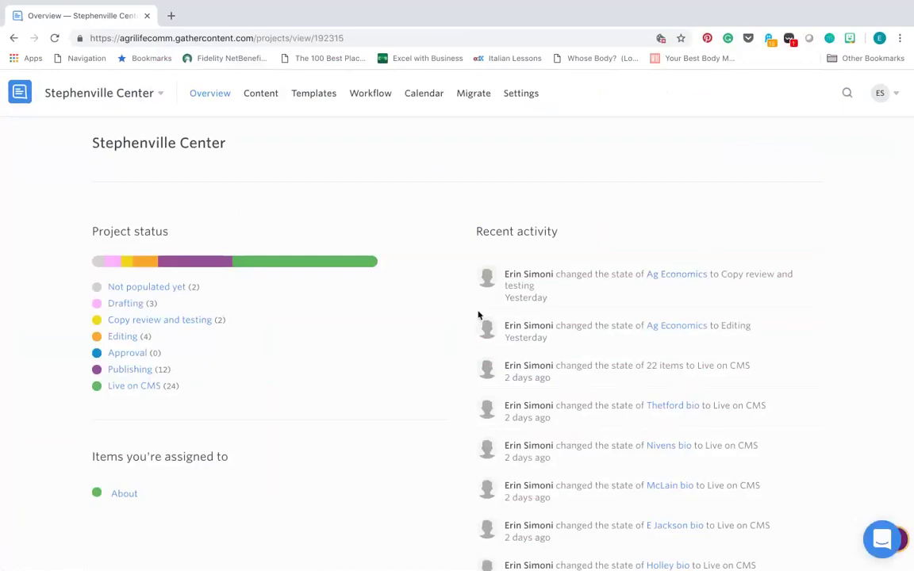
click(260, 94)
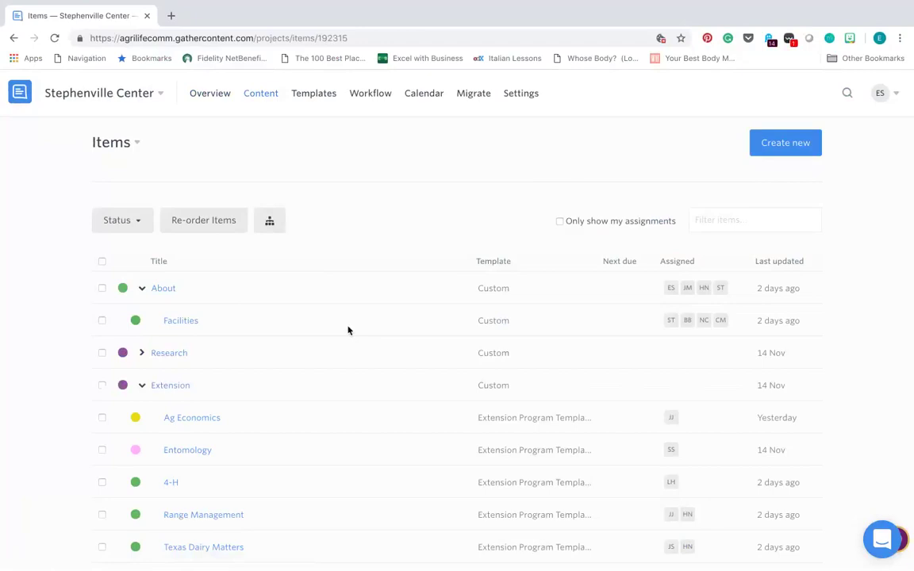
click(176, 355)
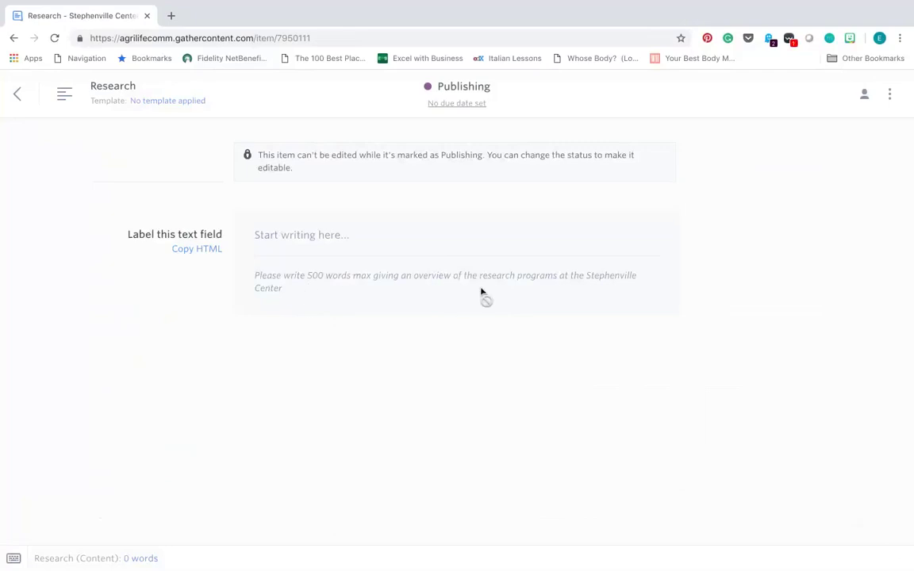
click(18, 101)
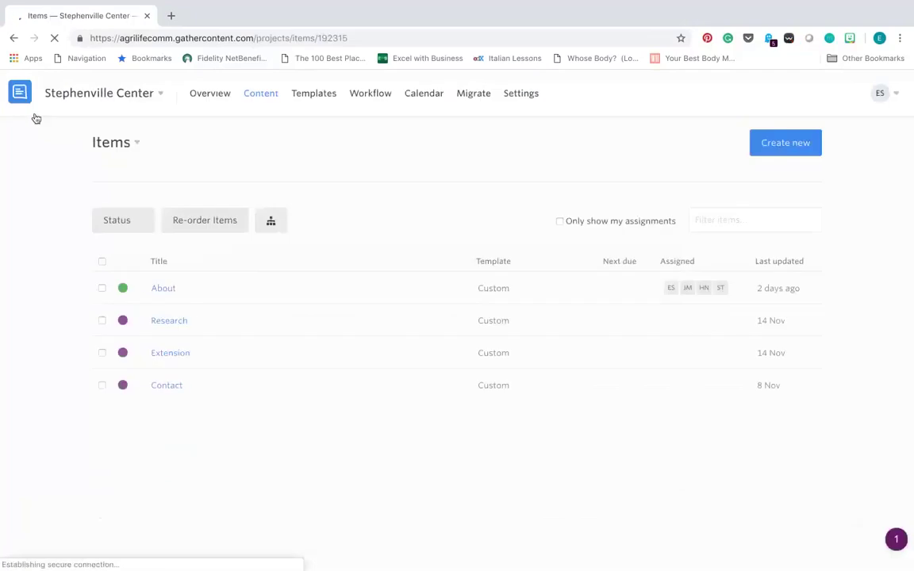
scroll(158, 413, down, 1)
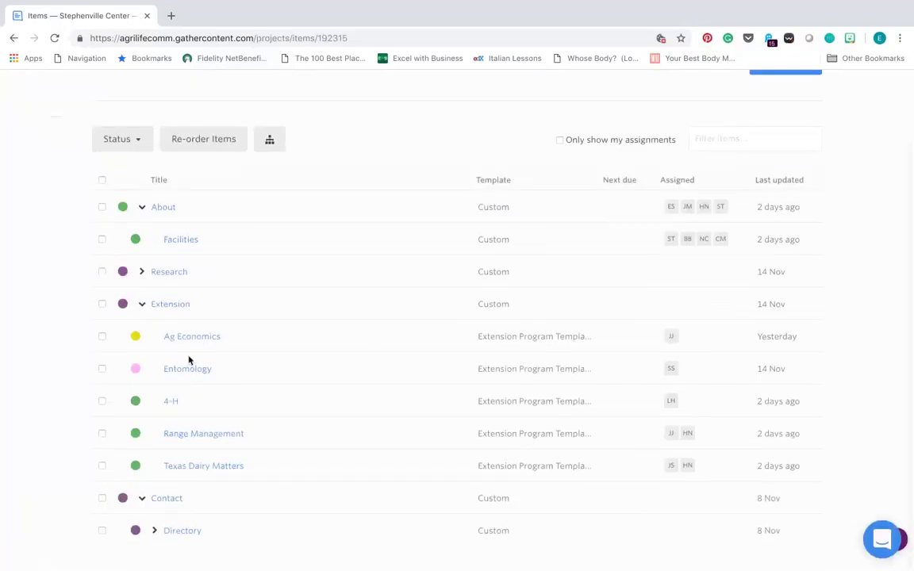
Open the Ag Economics item and review its bio, Program Area and Contact fields.
click(194, 335)
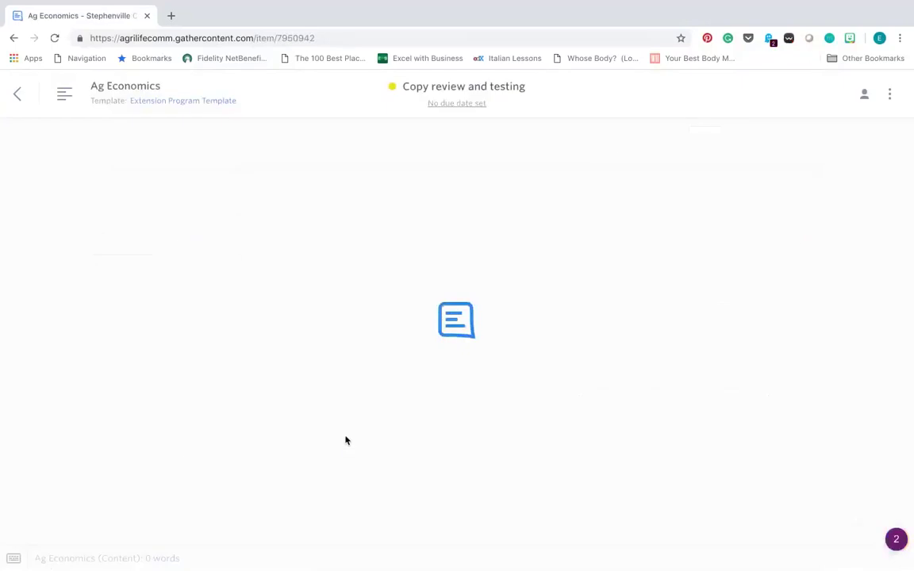
scroll(416, 367, down, 7)
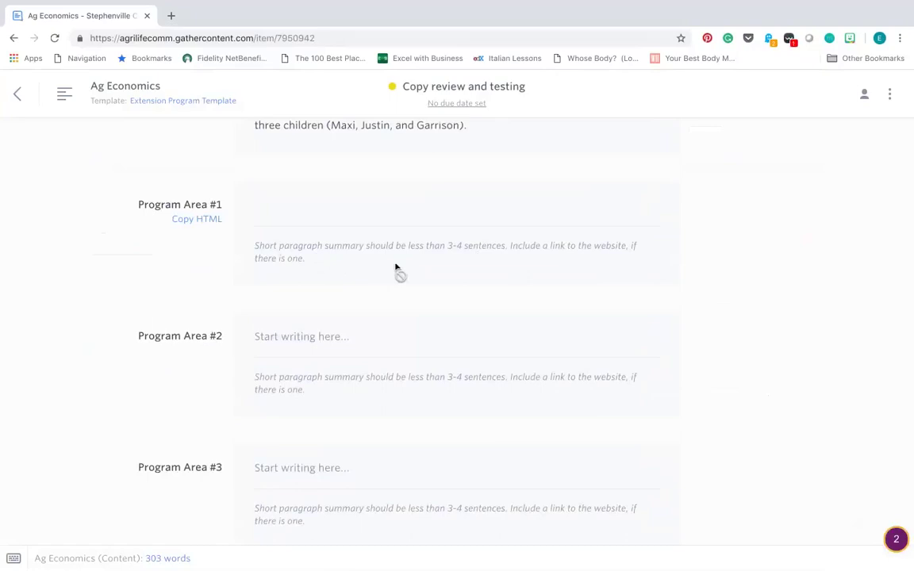
scroll(491, 252, down, 1)
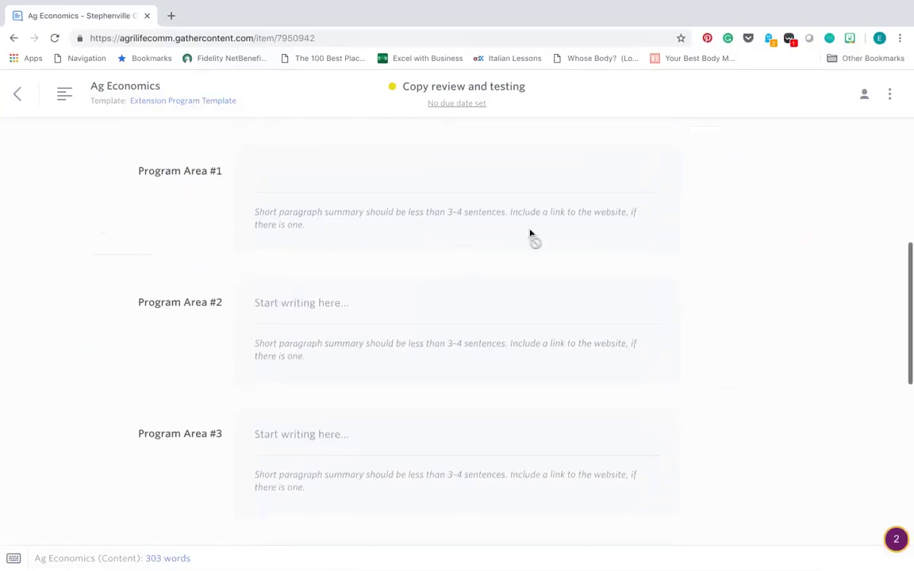
scroll(568, 236, down, 1)
scroll(568, 235, down, 10)
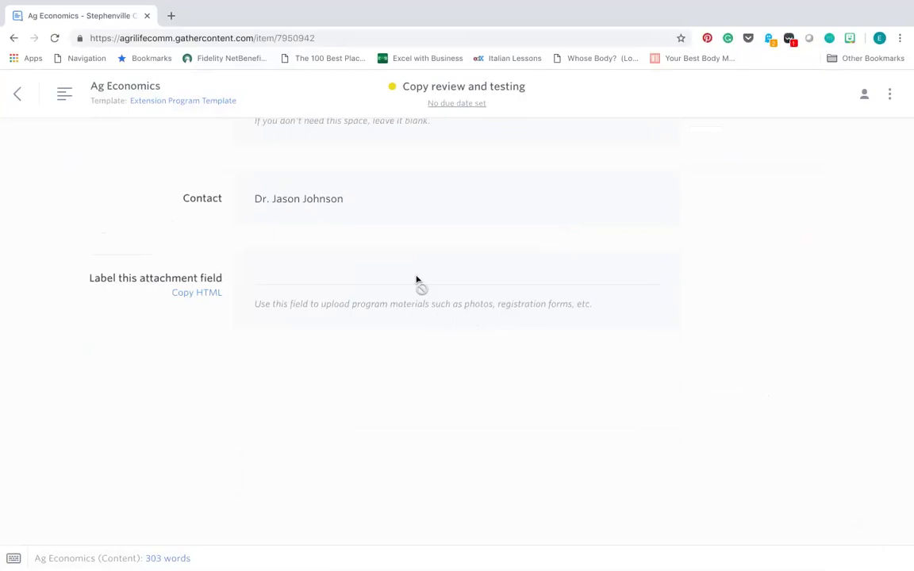
scroll(424, 336, up, 5)
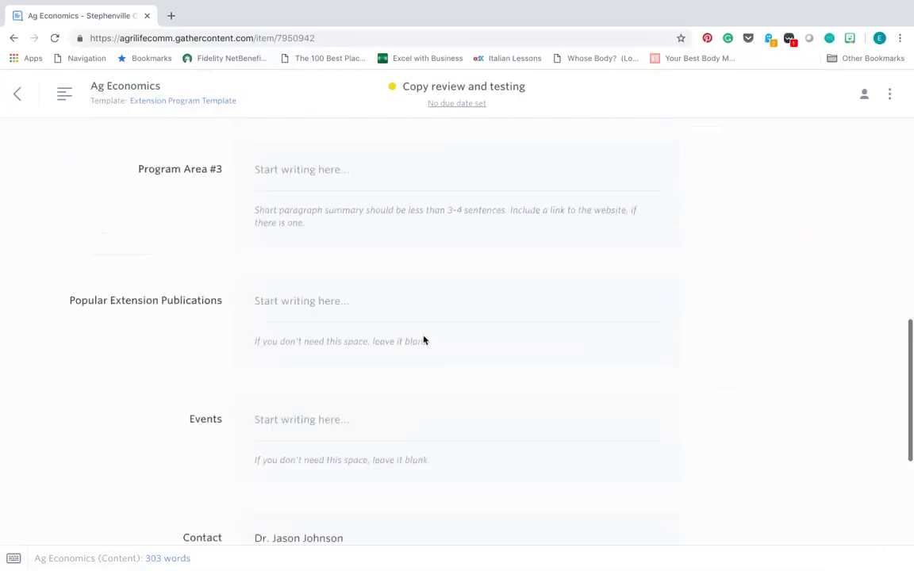
scroll(423, 340, up, 3)
scroll(424, 341, up, 6)
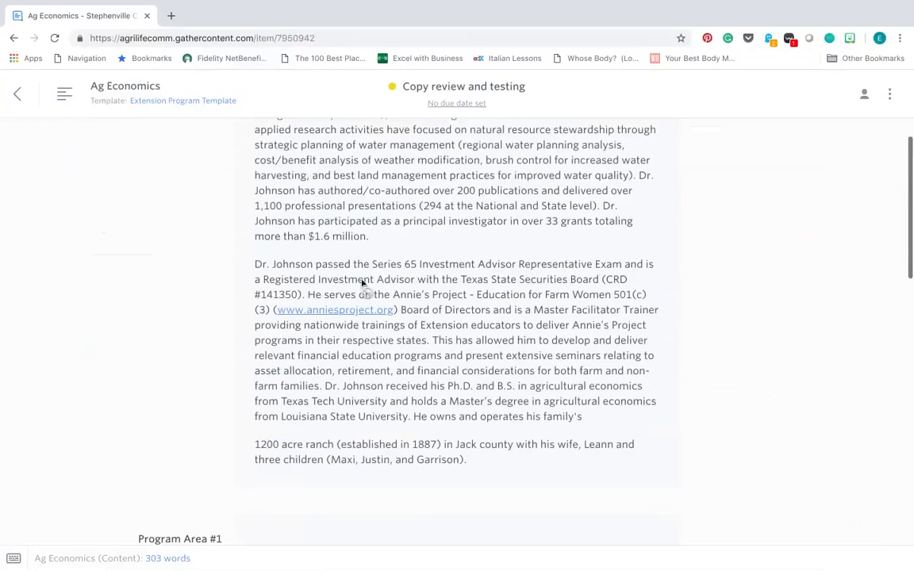
Post a comment mentioning a teammate on the investment advisor paragraph.
triple_click(259, 267)
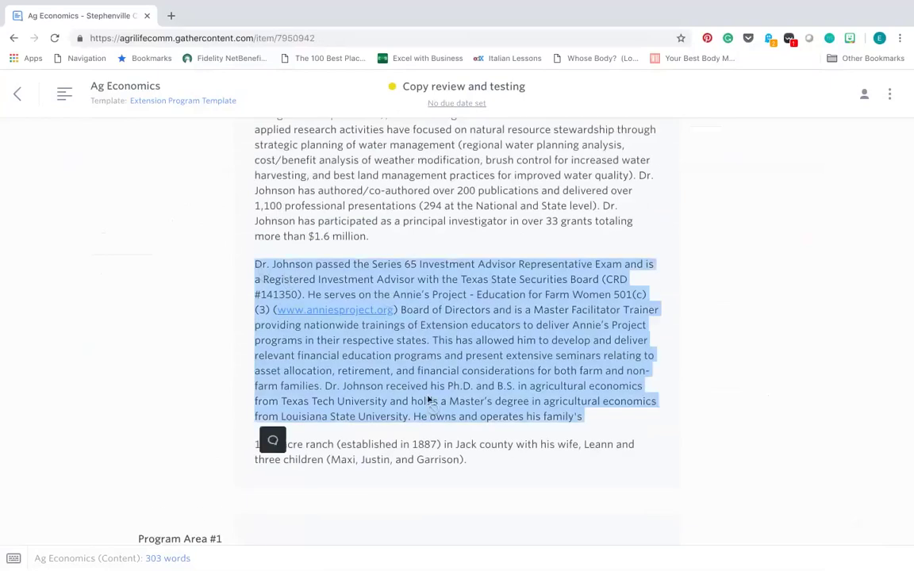
click(271, 441)
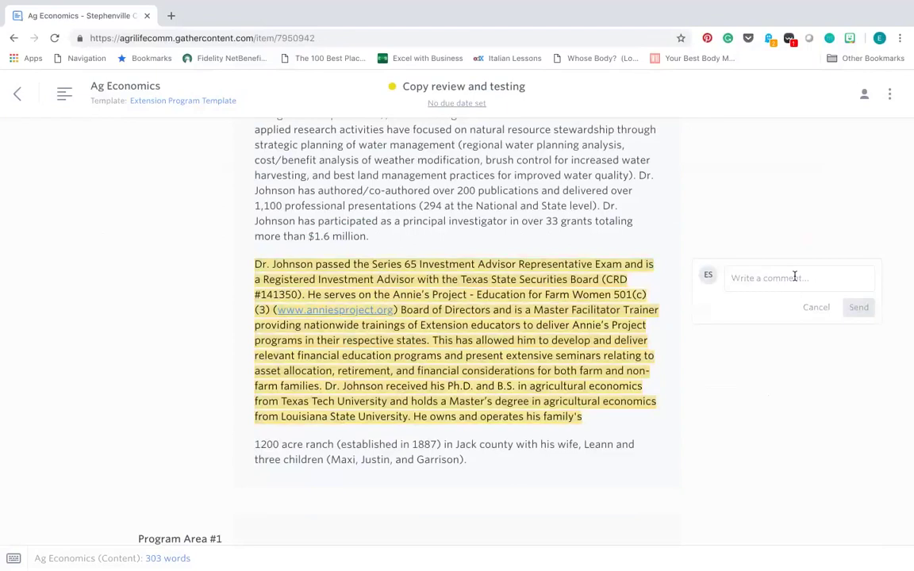
text(@)
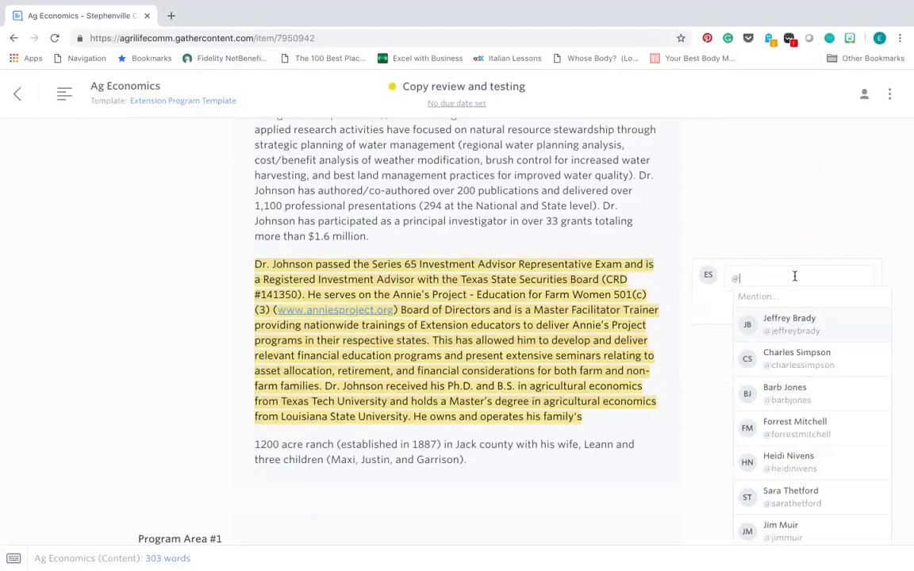
text(jason)
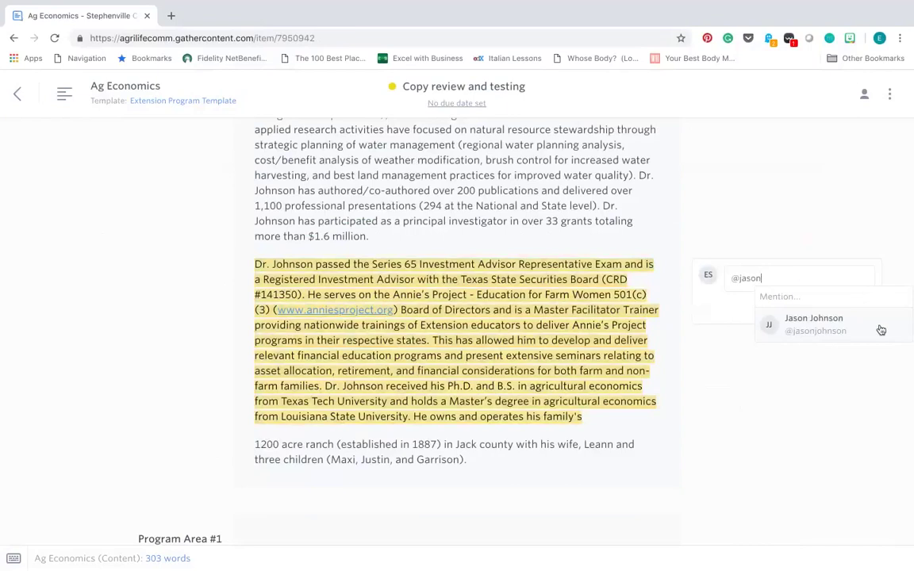
triple_click(787, 282)
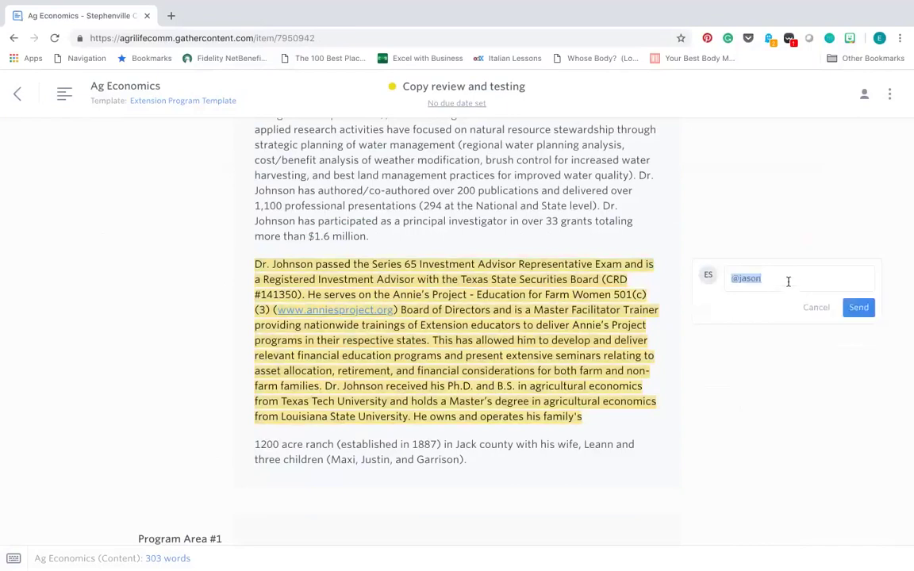
text(@erin)
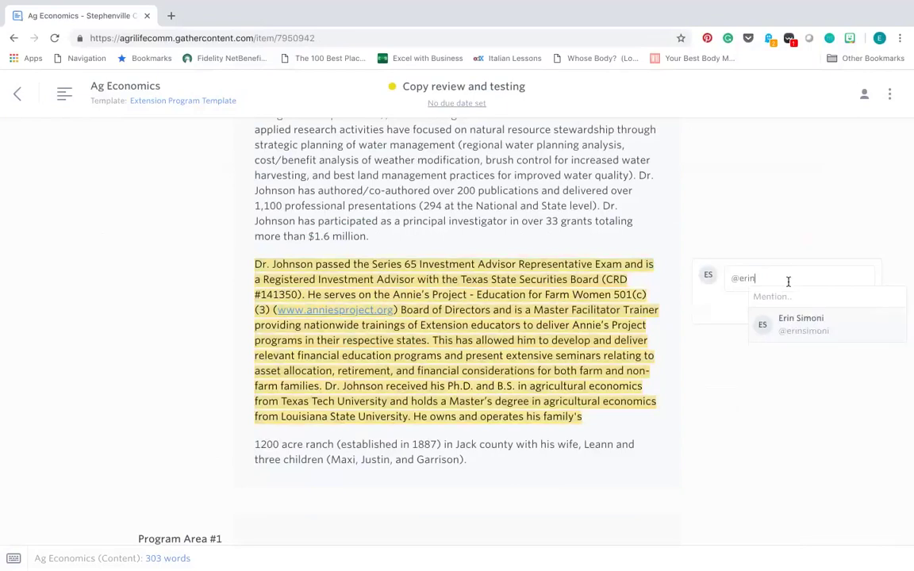
click(800, 325)
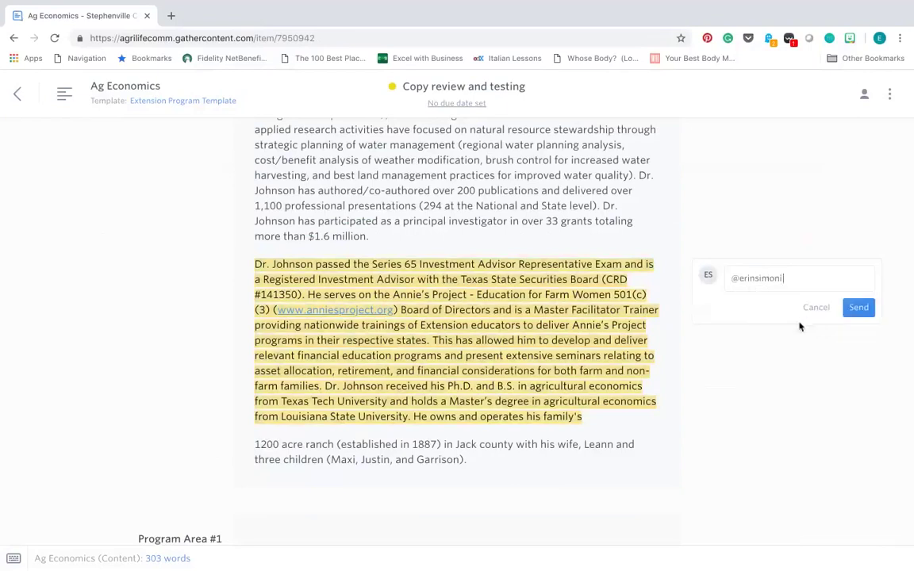
click(858, 311)
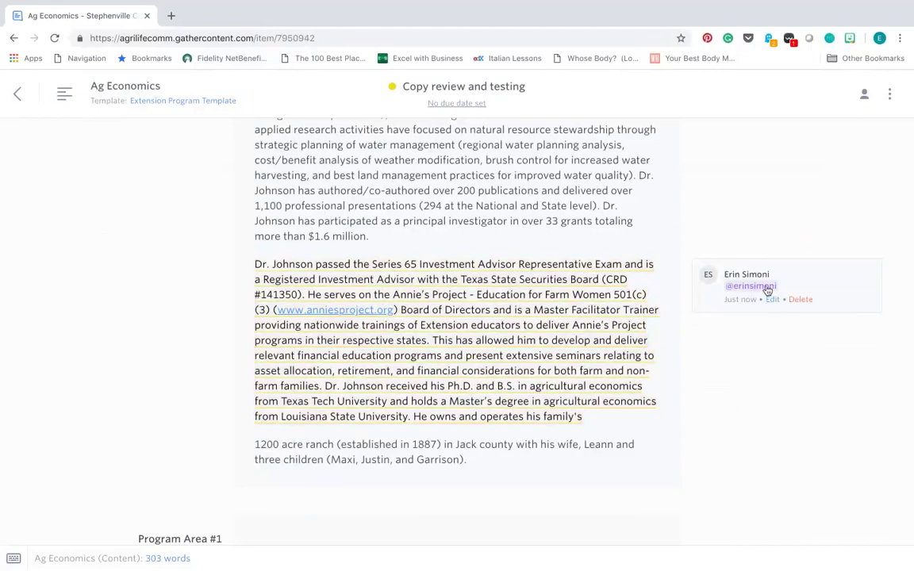
Draft a reply in the comment thread that mentions a different teammate.
click(767, 290)
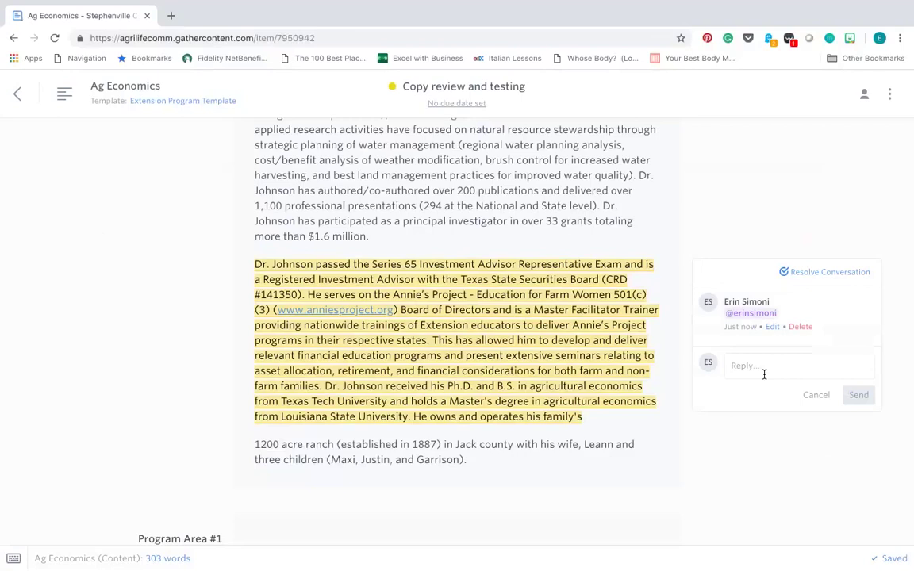
text(@)
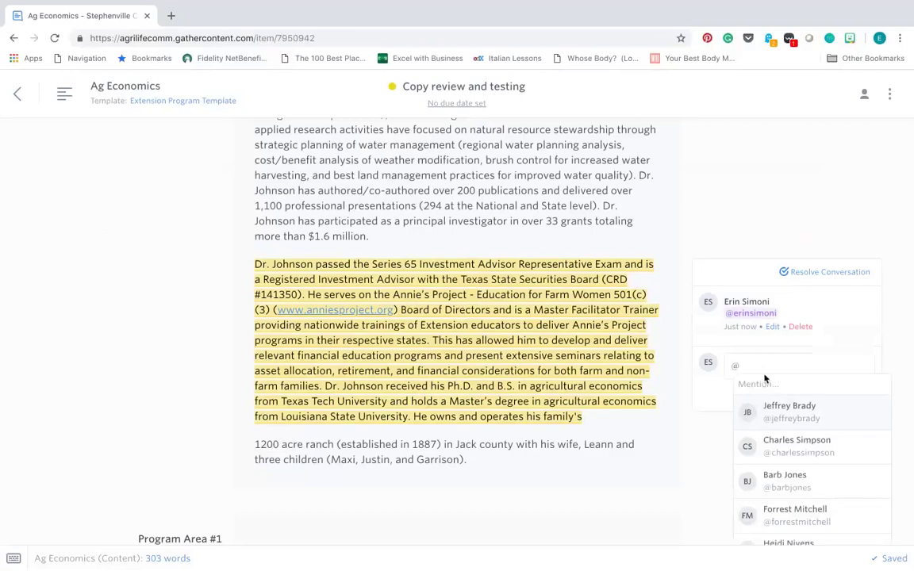
text(Erin)
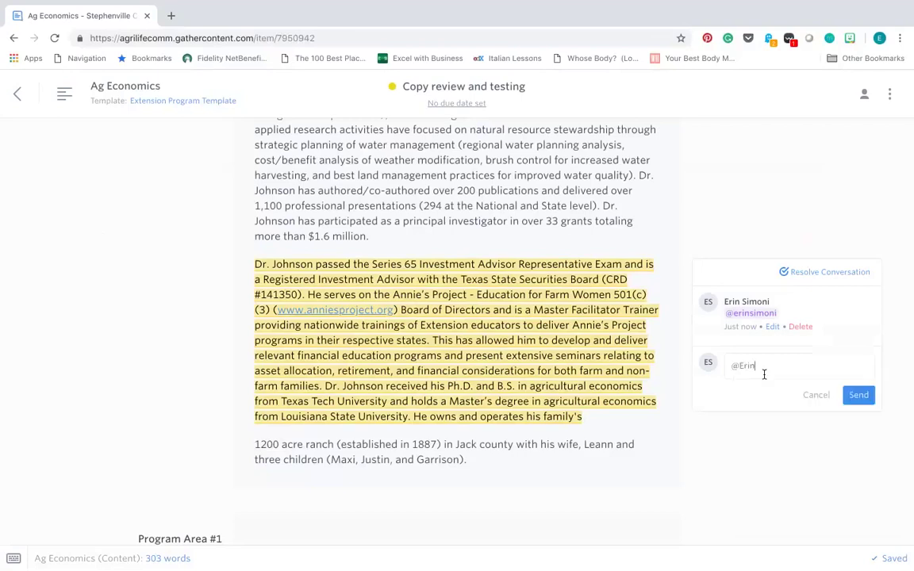
key(BackSpace)
key(BackSpace)
key(BackSpace)
key(BackSpace)
click(816, 395)
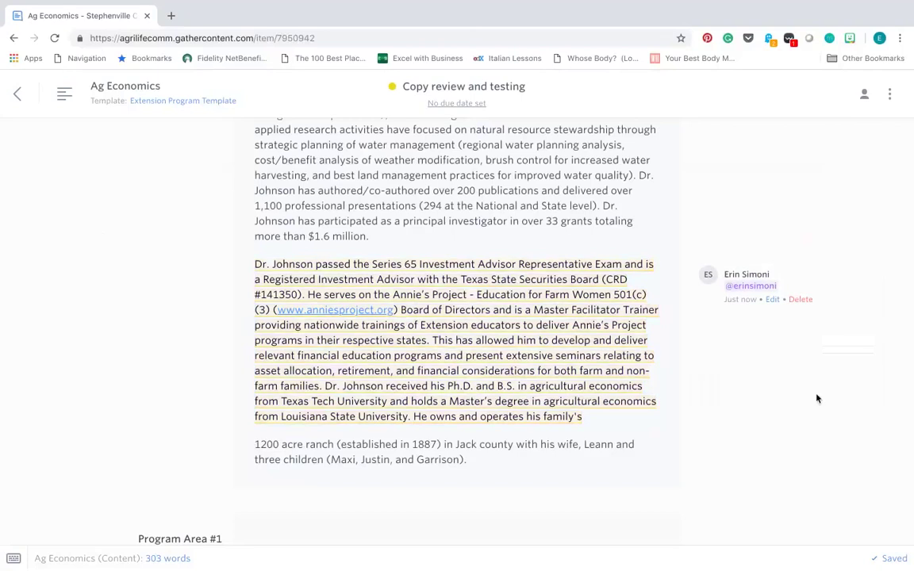
click(814, 278)
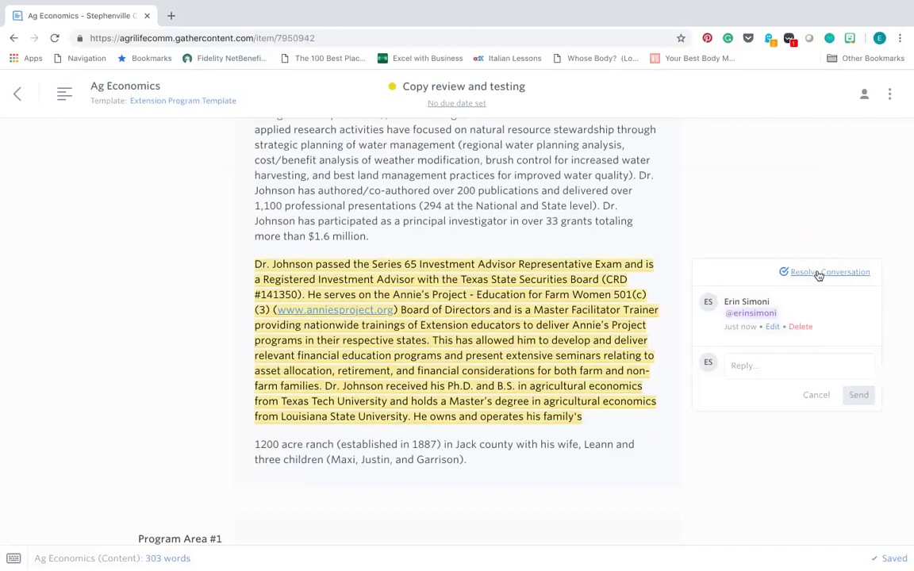
click(889, 94)
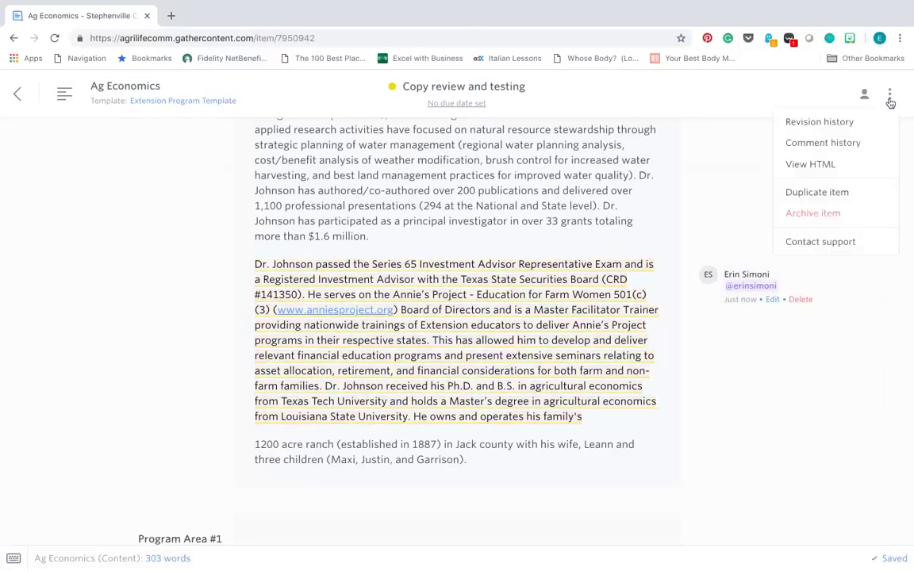
click(837, 142)
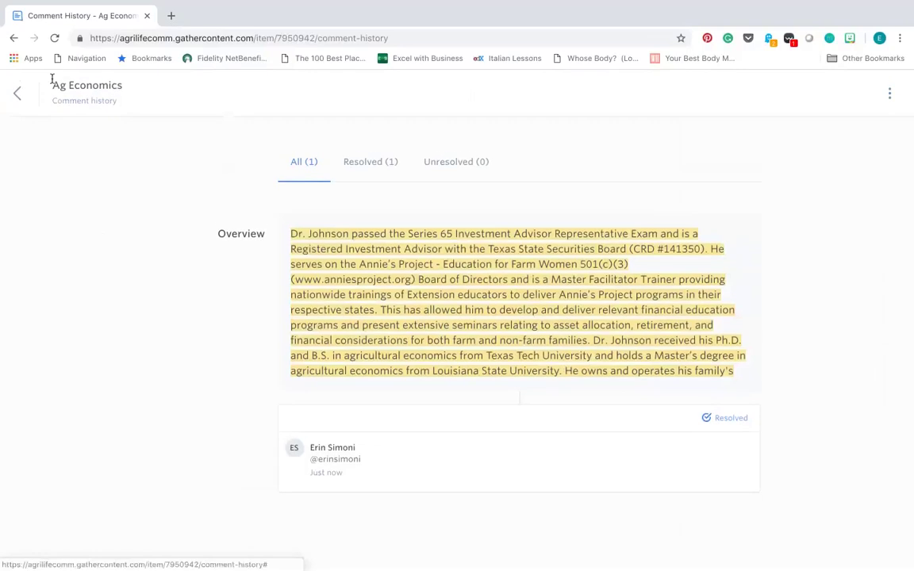
click(16, 92)
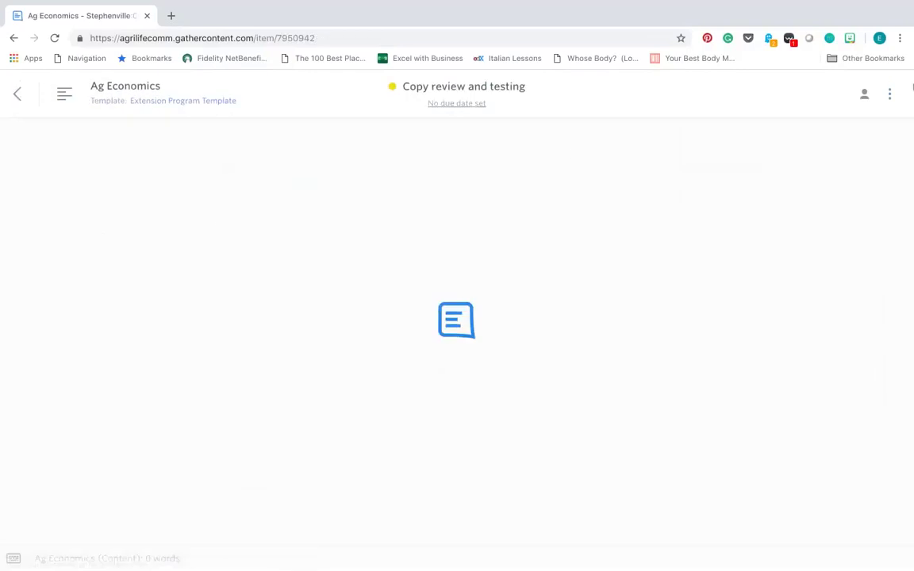
click(889, 94)
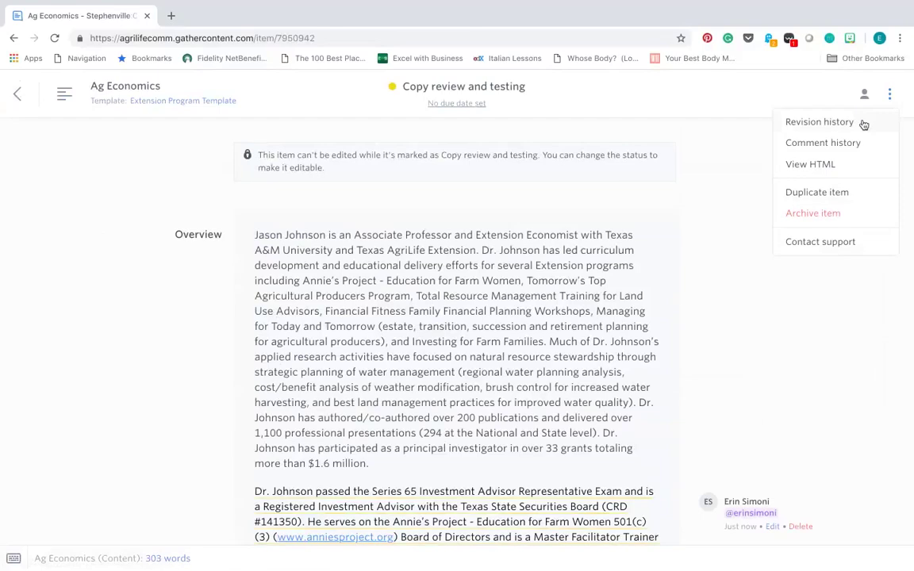
click(819, 122)
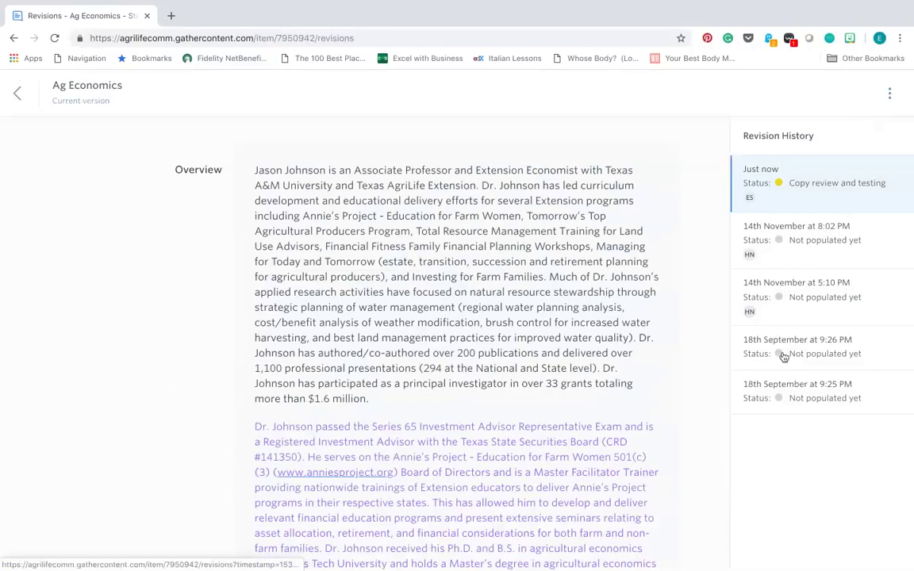
click(781, 314)
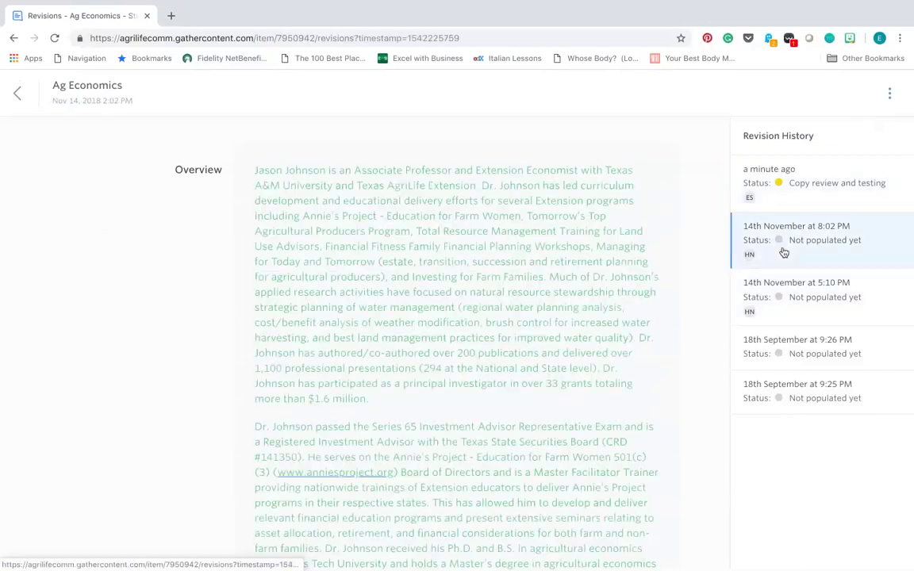
click(791, 185)
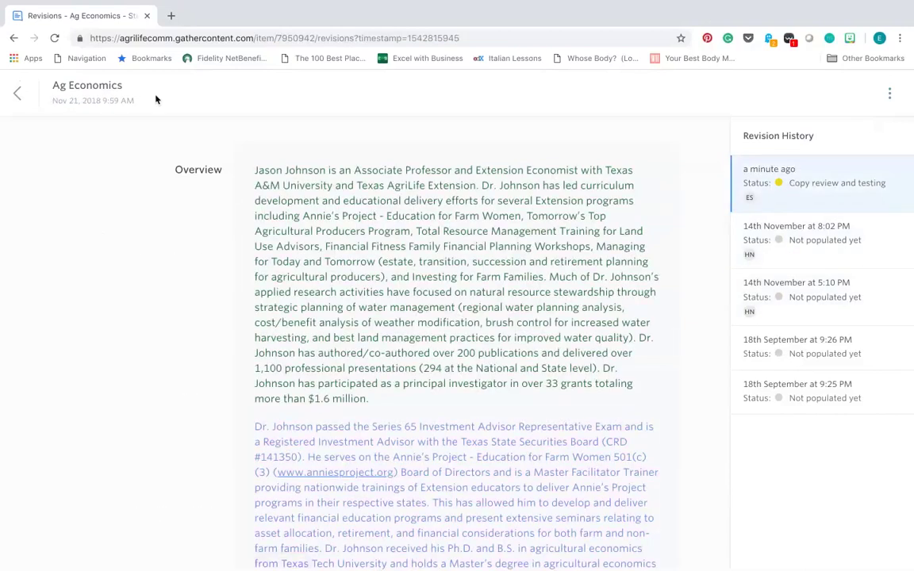
click(23, 103)
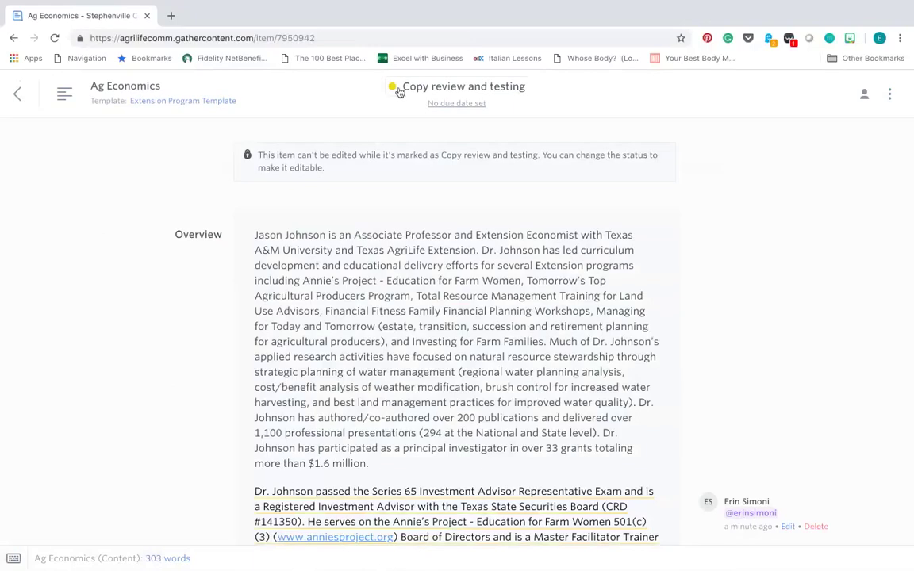
click(20, 95)
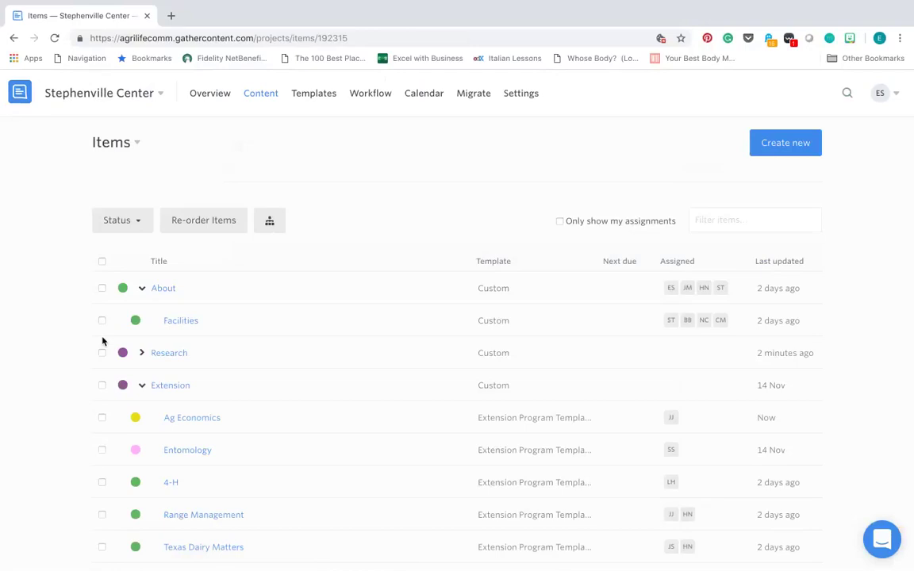
click(174, 420)
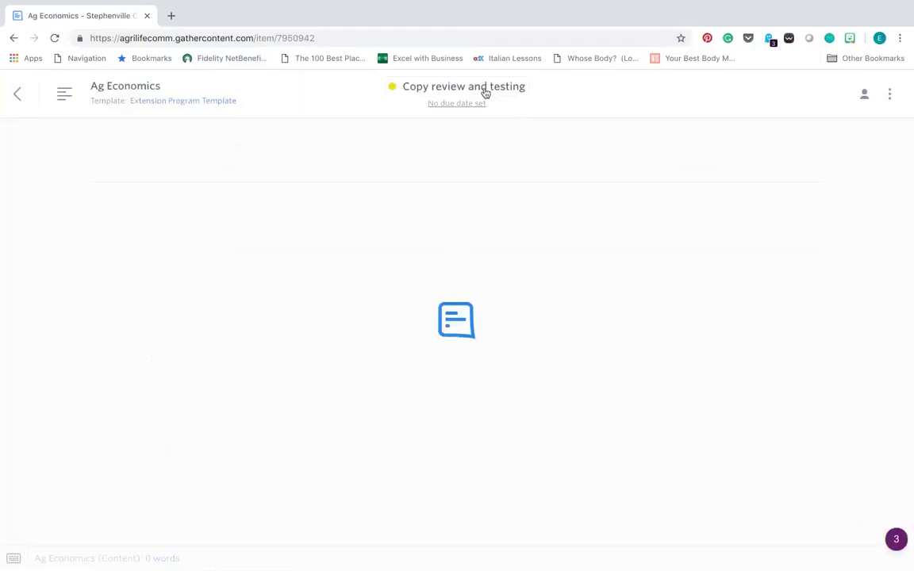
View and close the Ag Economics workflow status steps, then return to the Items list.
click(485, 93)
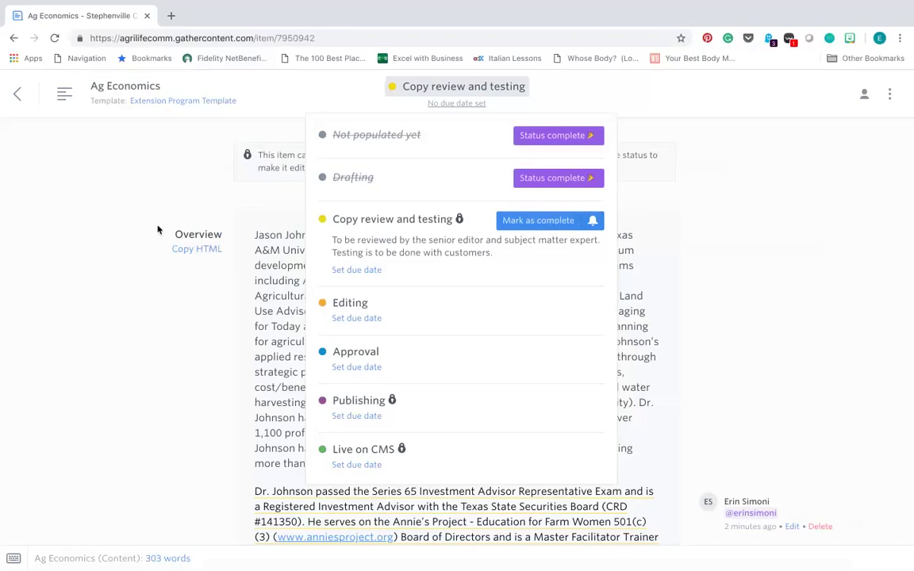
click(127, 185)
click(18, 93)
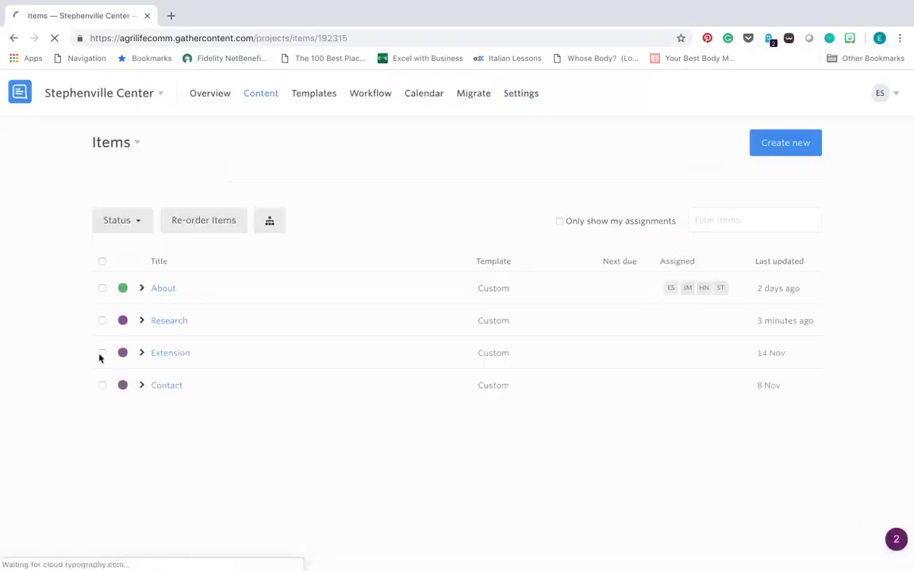
Select 4-H, Range Management and Texas Dairy Matters and start a bulk status update.
scroll(111, 377, down, 1)
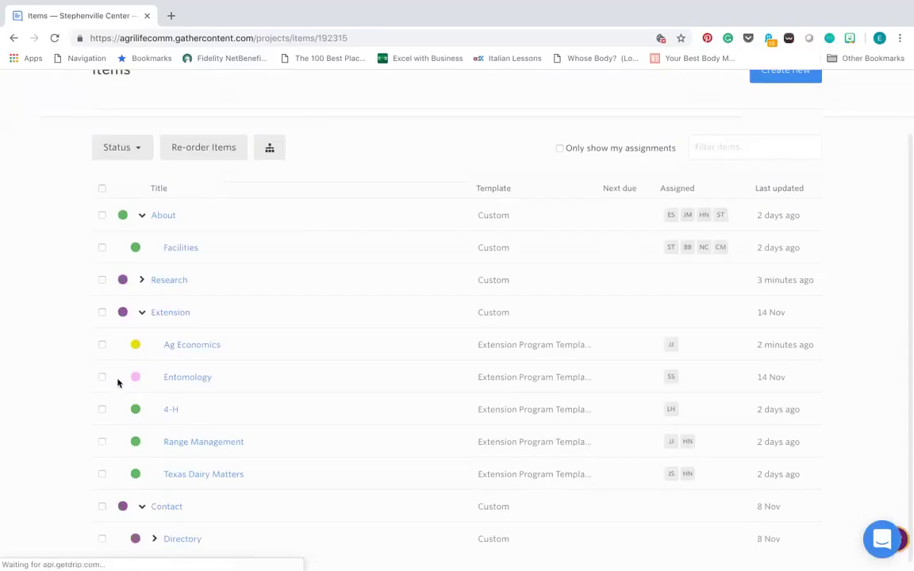
click(101, 410)
click(101, 442)
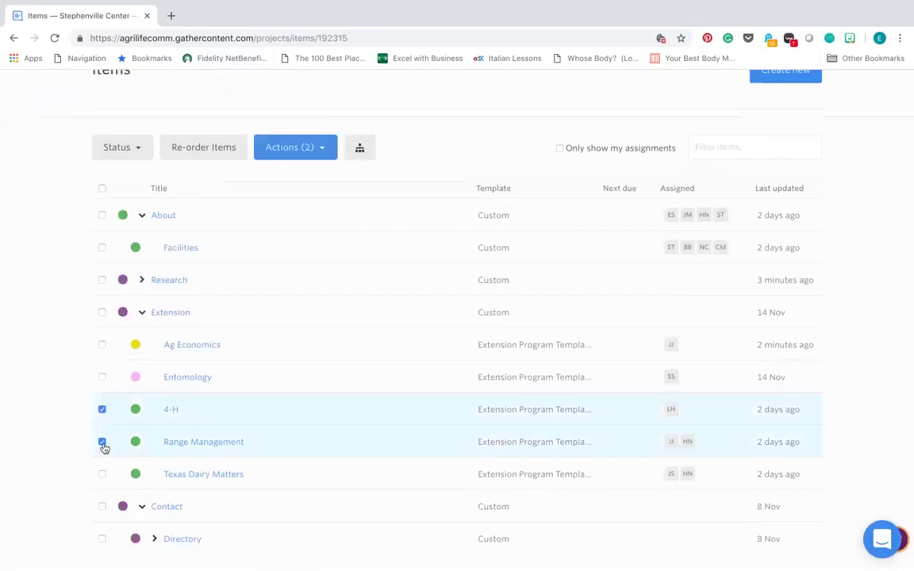
click(101, 474)
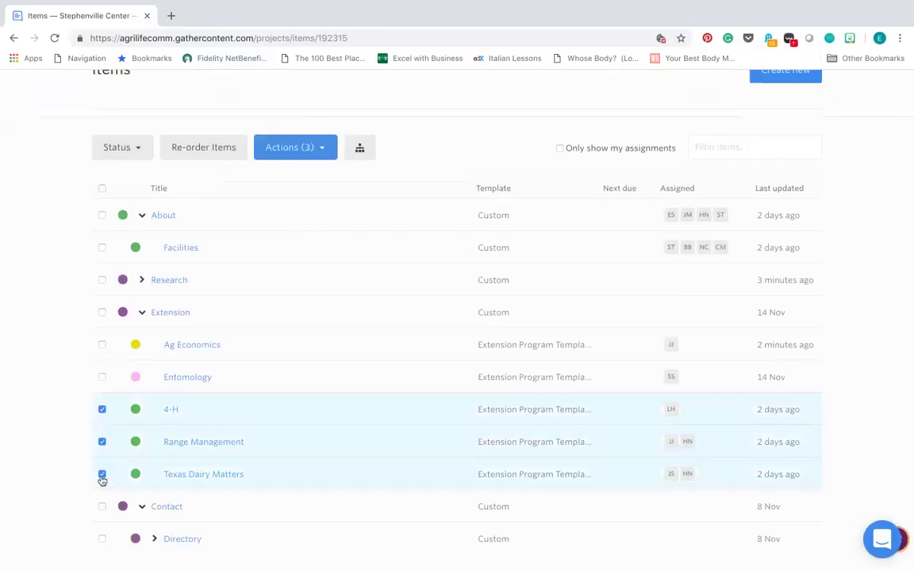
click(329, 151)
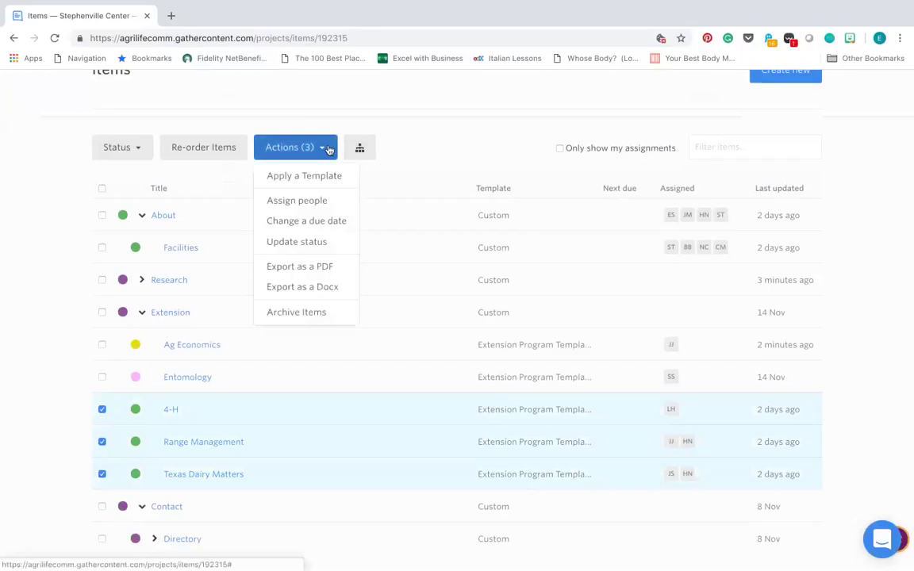
click(326, 244)
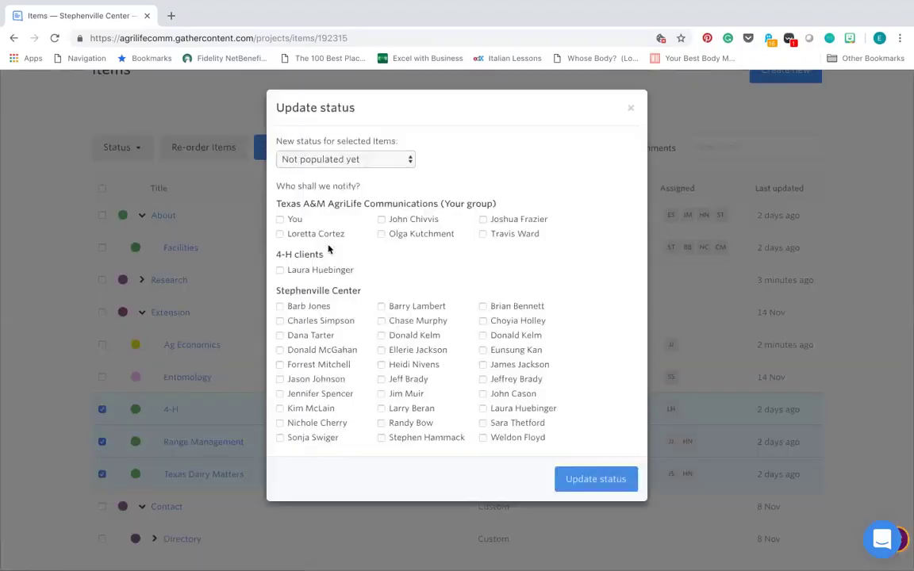
Keep the status at Not populated yet, notify one teammate, and apply the update.
click(373, 160)
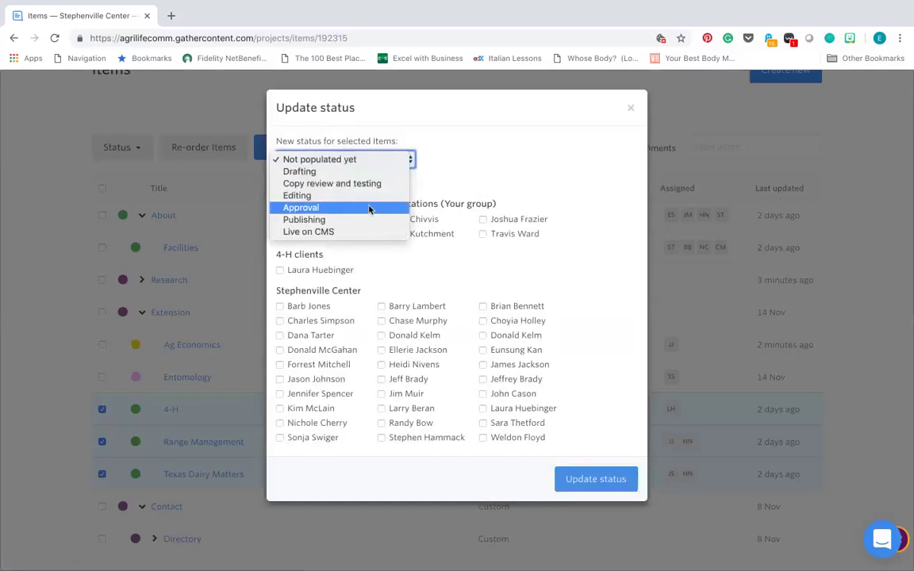
click(354, 247)
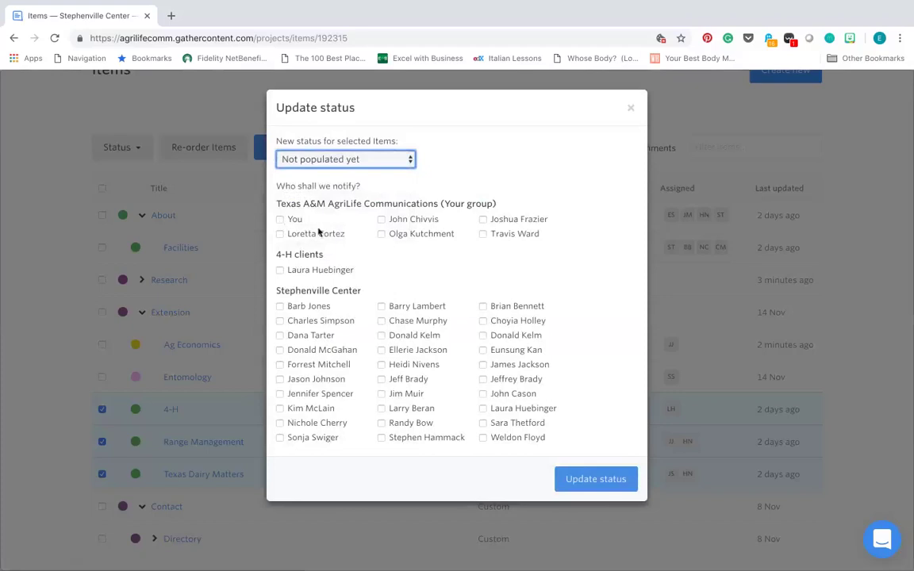
click(483, 235)
scroll(508, 381, down, 1)
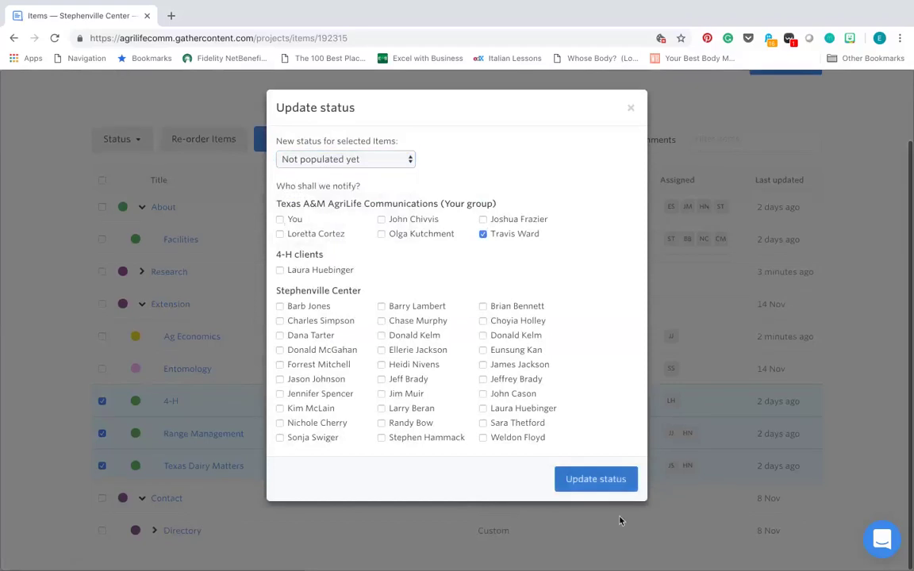
click(600, 482)
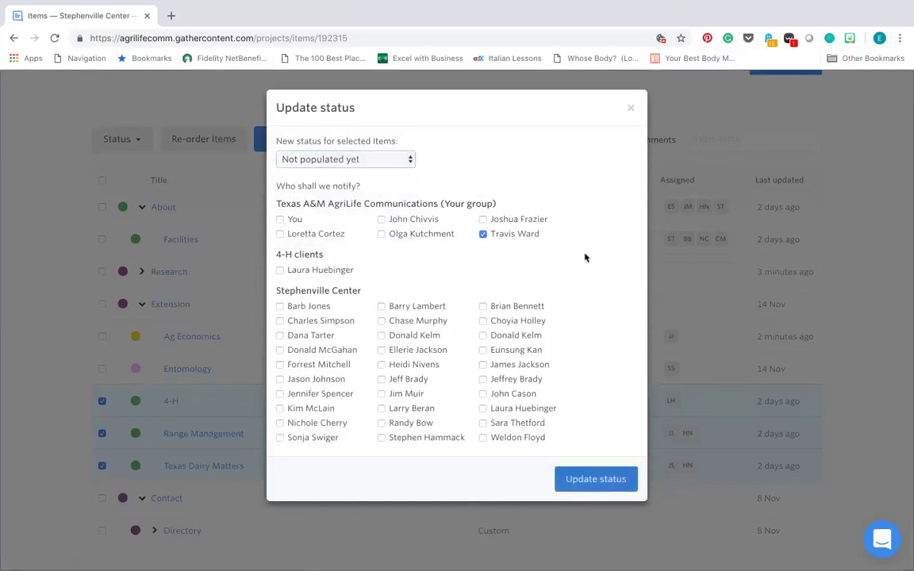